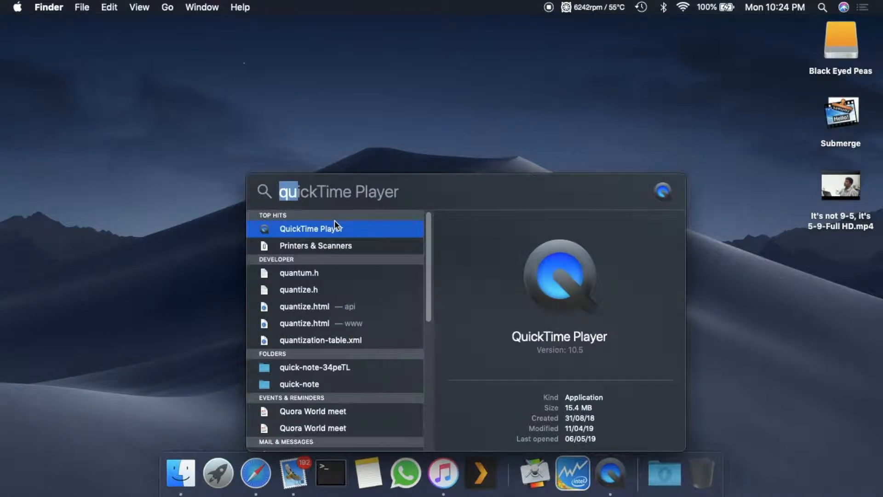
Launch Aegisub and load the desktop video "It's not 9-5, it's 5-9-Full HD.mp4" into it.
{"action": "key", "text": "Return"}
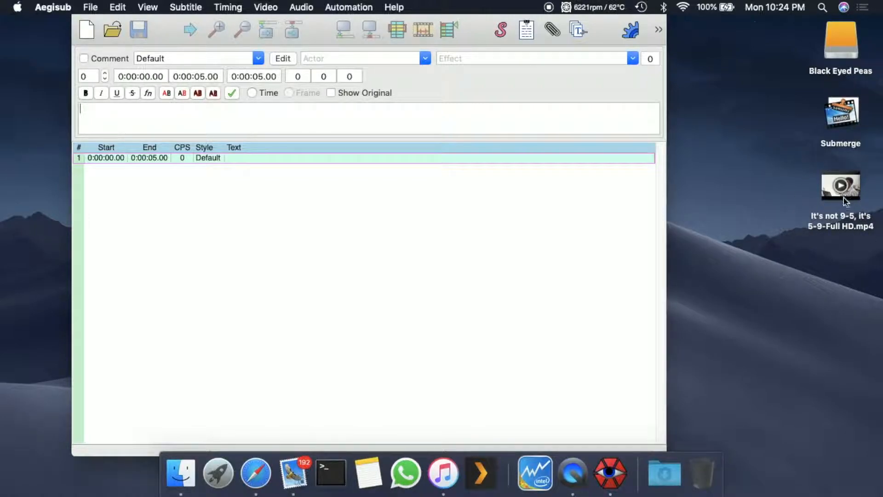
{"action": "left_click_drag", "start_coordinate": [840, 222], "coordinate": [385, 311]}
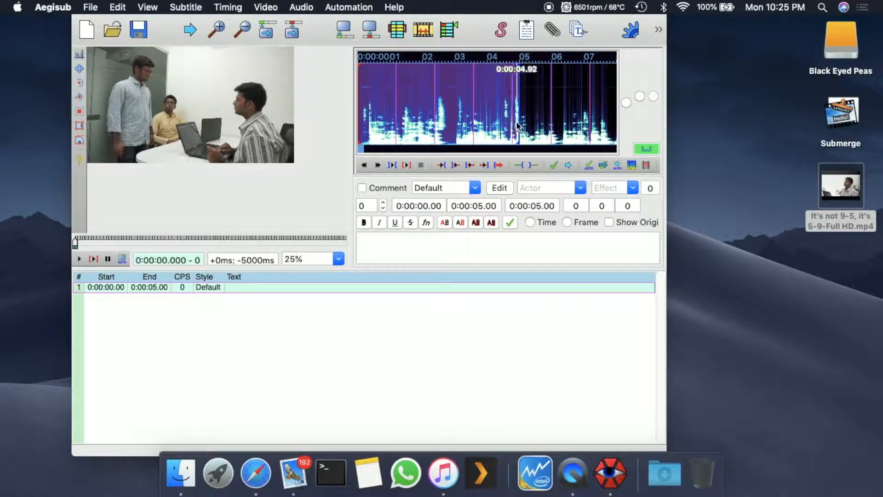
Adjust the first subtitle line on the audio display to run from about 0:00:00.04 to 0:00:04.76, and play that range.
{"action": "mouse_move", "coordinate": [360, 101]}
{"action": "left_mouse_down"}
{"action": "mouse_move", "coordinate": [395, 101]}
{"action": "mouse_move", "coordinate": [360, 105]}
{"action": "left_mouse_up"}
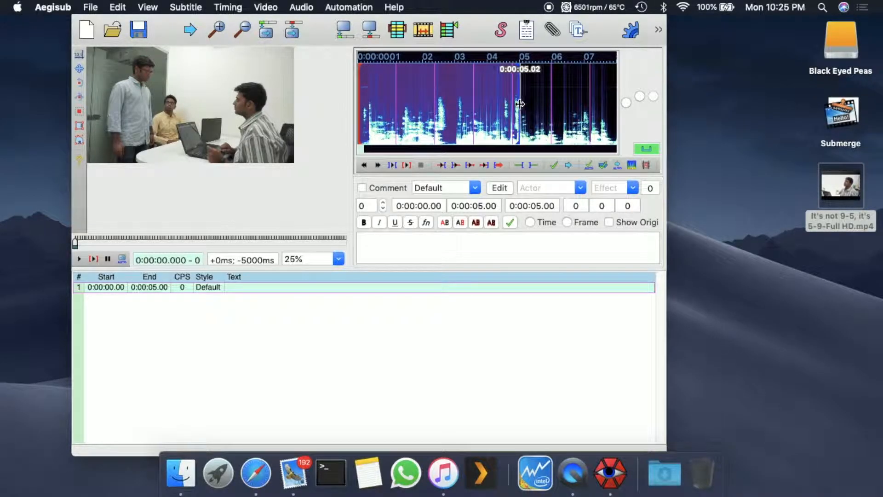
{"action": "mouse_move", "coordinate": [520, 107]}
{"action": "left_mouse_down"}
{"action": "mouse_move", "coordinate": [538, 105]}
{"action": "mouse_move", "coordinate": [504, 105]}
{"action": "mouse_move", "coordinate": [531, 105]}
{"action": "mouse_move", "coordinate": [512, 109]}
{"action": "left_mouse_up"}
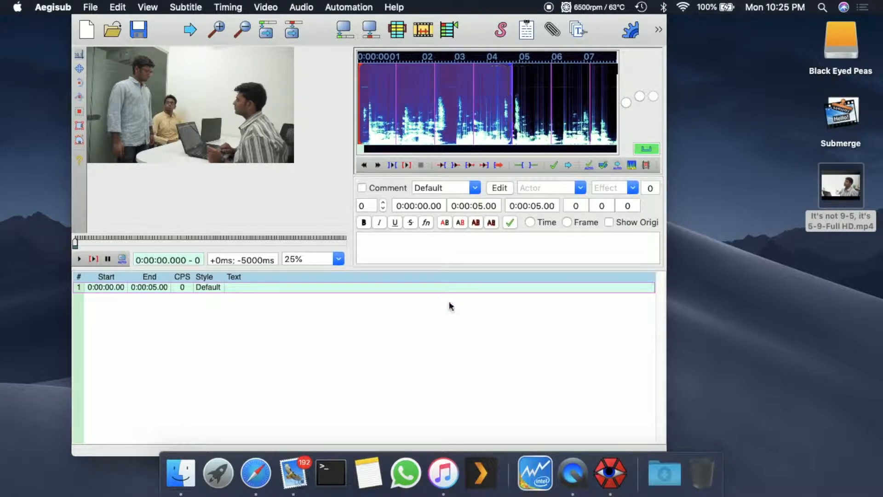
{"action": "left_click", "coordinate": [407, 164]}
{"action": "left_click", "coordinate": [407, 165]}
Enter and commit the first line's text: "What is this! You guys haven't done anything yet! I have committed the client for tomorrow.".
{"action": "left_click", "coordinate": [414, 253]}
{"action": "type", "text": "What is this! you"}
{"action": "key", "text": "BackSpace"}
{"action": "key", "text": "BackSpace"}
{"action": "type", "text": "You guys haven't done an"}
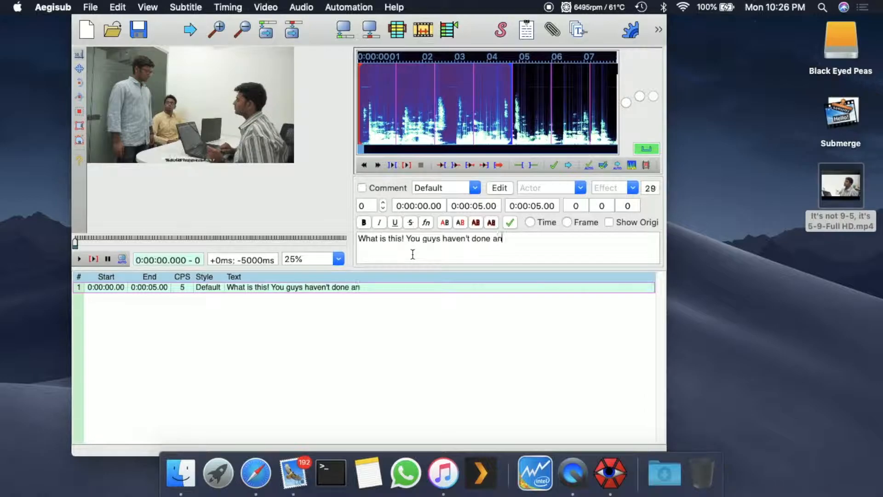
{"action": "type", "text": "ything yet! I have co"}
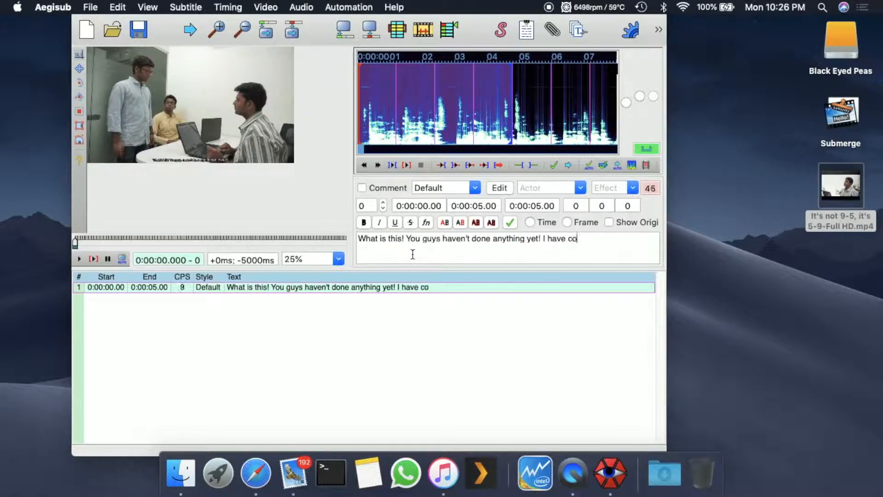
{"action": "type", "text": "mmitted the client for tomorrow "}
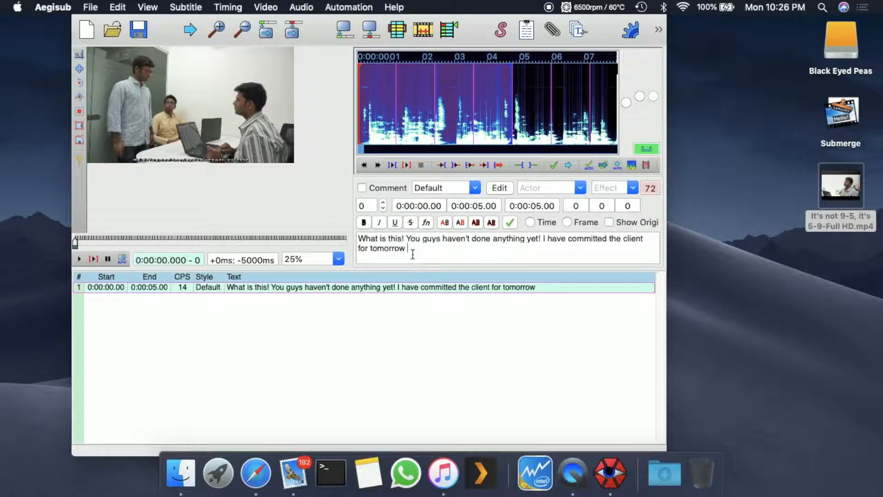
{"action": "type", "text": "."}
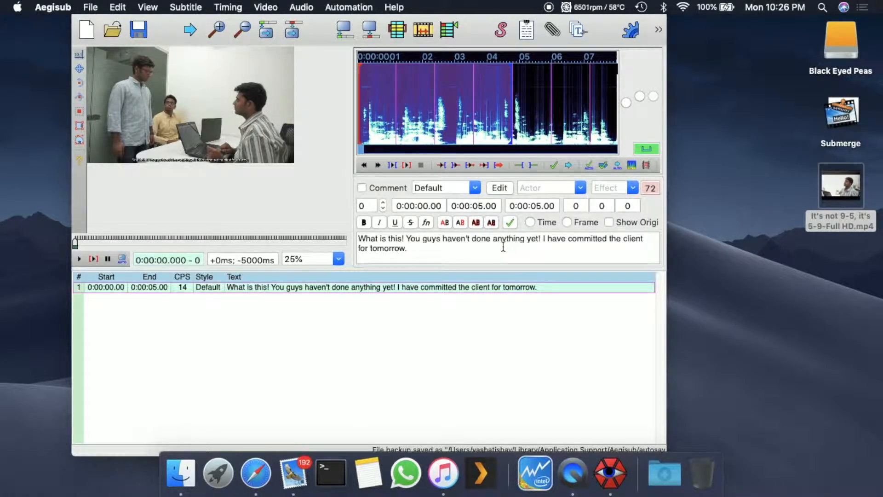
{"action": "key", "text": "Return"}
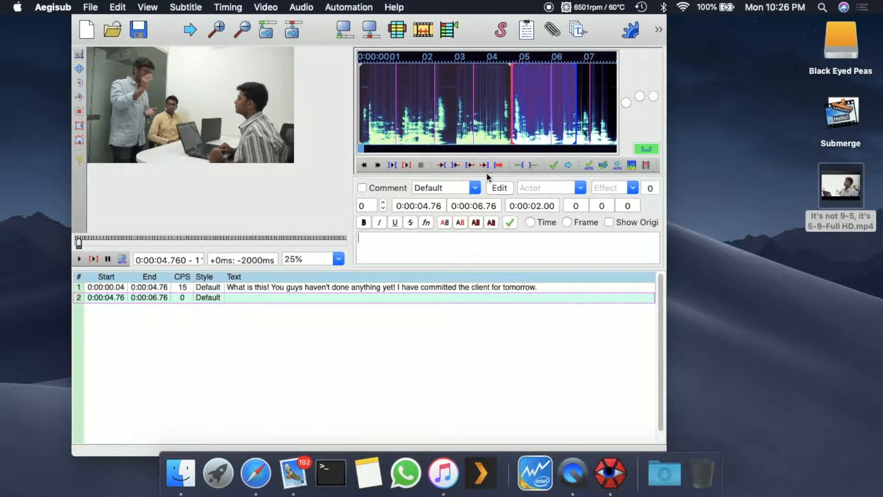
Play the second line's audio and adjust its range to about 0:00:05.10 to 0:00:07.66.
{"action": "left_click", "coordinate": [405, 166]}
{"action": "mouse_move", "coordinate": [576, 98]}
{"action": "left_mouse_down"}
{"action": "mouse_move", "coordinate": [610, 97]}
{"action": "mouse_move", "coordinate": [528, 103]}
{"action": "mouse_move", "coordinate": [612, 110]}
{"action": "mouse_move", "coordinate": [576, 108]}
{"action": "mouse_move", "coordinate": [600, 108]}
{"action": "left_mouse_up"}
{"action": "mouse_move", "coordinate": [513, 100]}
{"action": "left_mouse_down"}
{"action": "mouse_move", "coordinate": [525, 98]}
{"action": "mouse_move", "coordinate": [509, 93]}
{"action": "mouse_move", "coordinate": [522, 99]}
{"action": "left_mouse_up"}
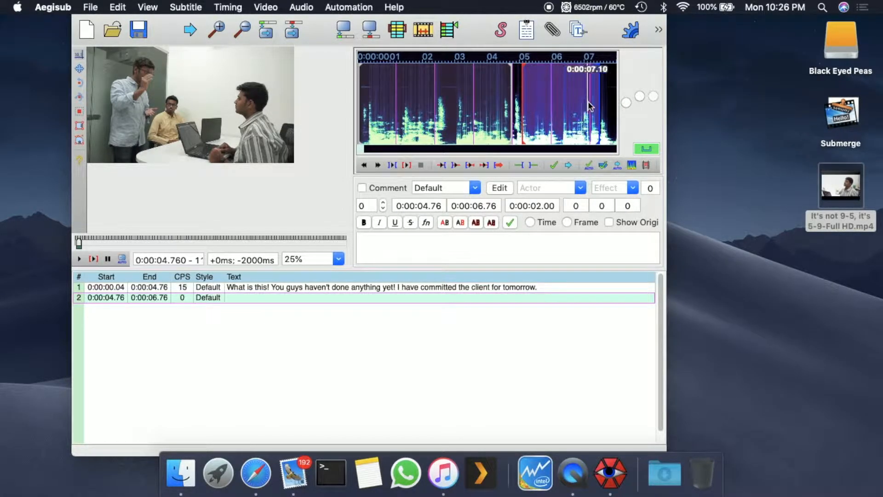
{"action": "mouse_move", "coordinate": [600, 101]}
{"action": "left_mouse_down"}
{"action": "mouse_move", "coordinate": [590, 102]}
{"action": "mouse_move", "coordinate": [605, 102]}
{"action": "left_mouse_up"}
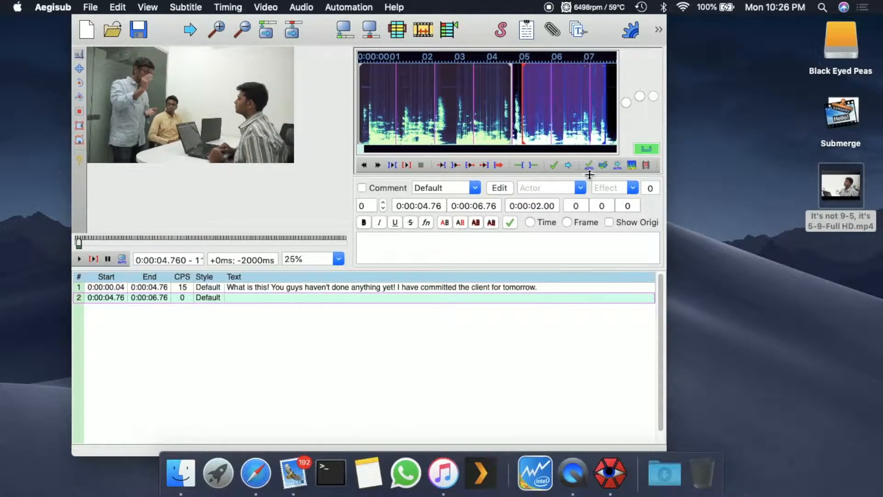
{"action": "left_click", "coordinate": [405, 166]}
Enter and commit "more text and caption" for the second line, and extend the third line's end marker to about 0:00:11.28.
{"action": "left_click", "coordinate": [387, 247]}
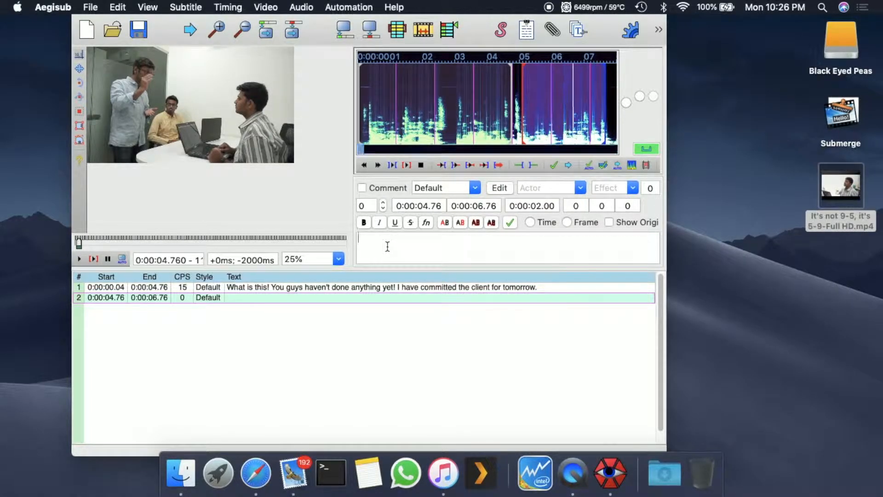
{"action": "type", "text": "more text and caption"}
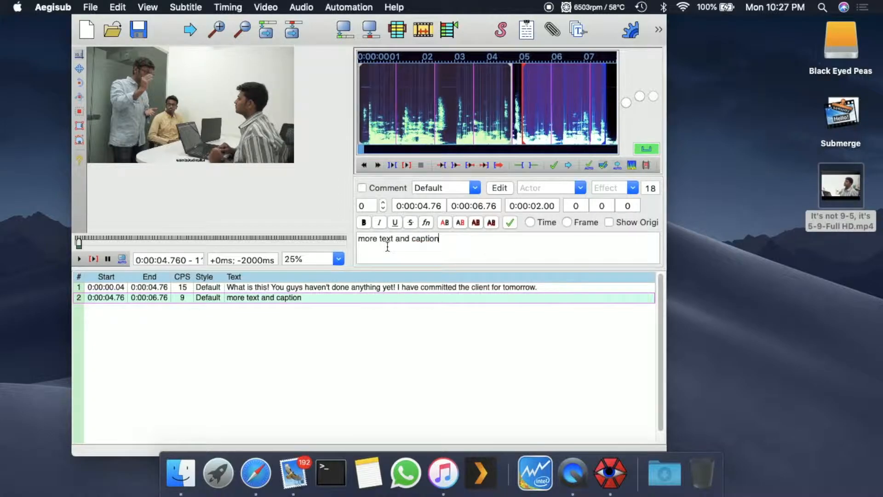
{"action": "key", "text": "Return"}
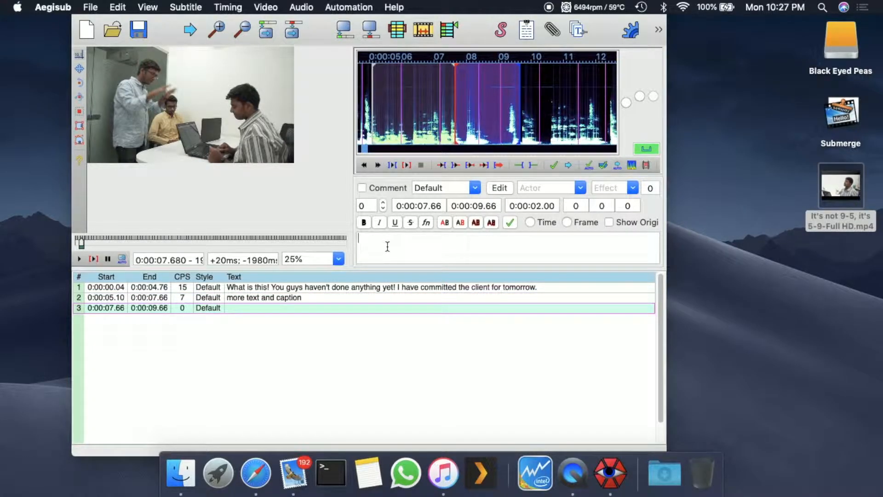
{"action": "left_click_drag", "start_coordinate": [522, 99], "coordinate": [572, 102]}
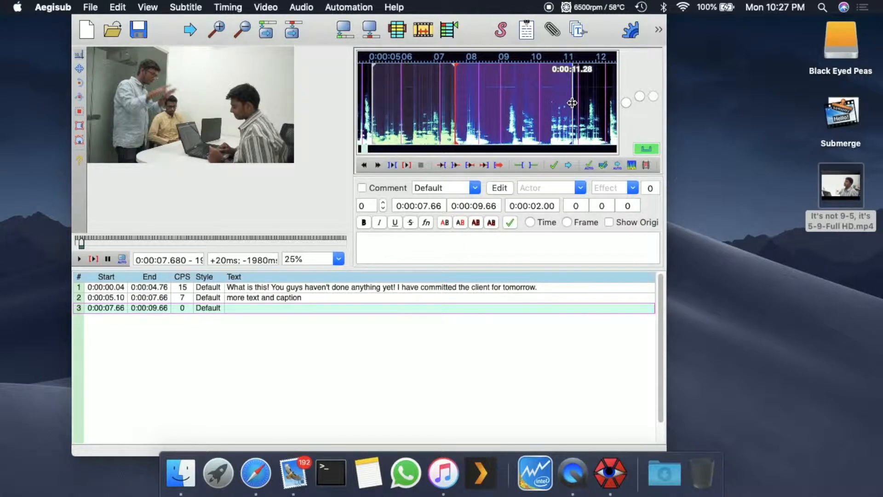
Save the subtitles file to the Desktop as "Whatever name you like".
{"action": "left_click", "coordinate": [138, 30]}
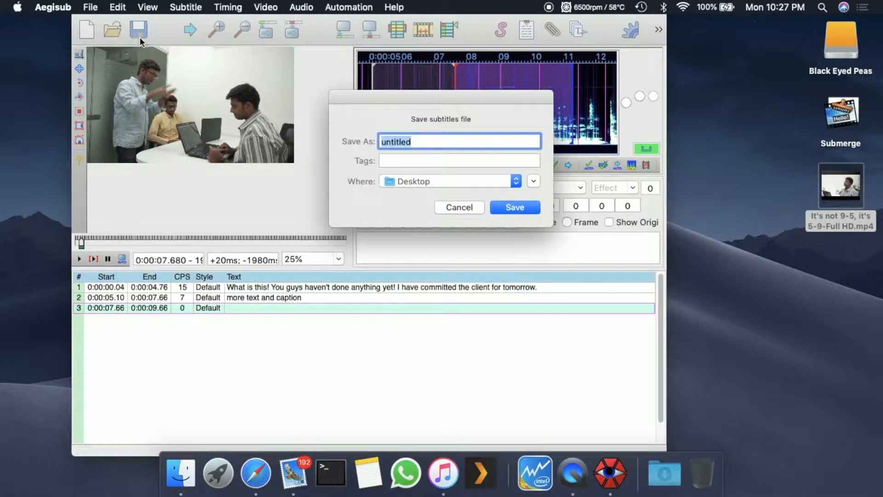
{"action": "type", "text": "hatever"}
{"action": "key", "text": "BackSpace"}
{"action": "type", "text": "Whatever name you"}
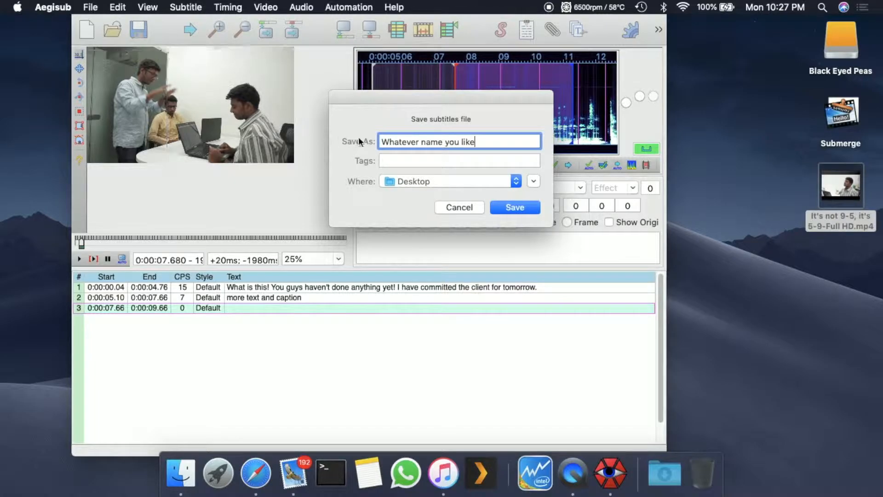
{"action": "left_click", "coordinate": [519, 208]}
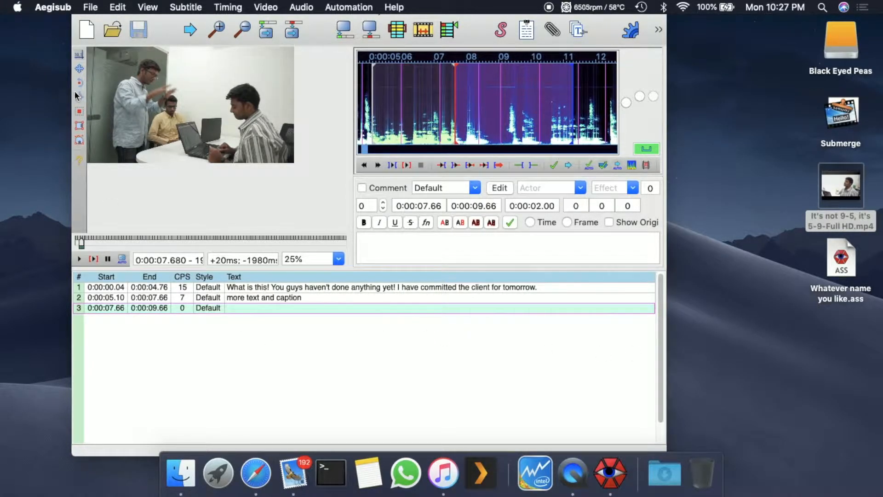
Export the subtitles to the Desktop in SubRip (*.srt) format as "Whatever name you like", and expand the desktop stack holding the files.
{"action": "left_click", "coordinate": [91, 8]}
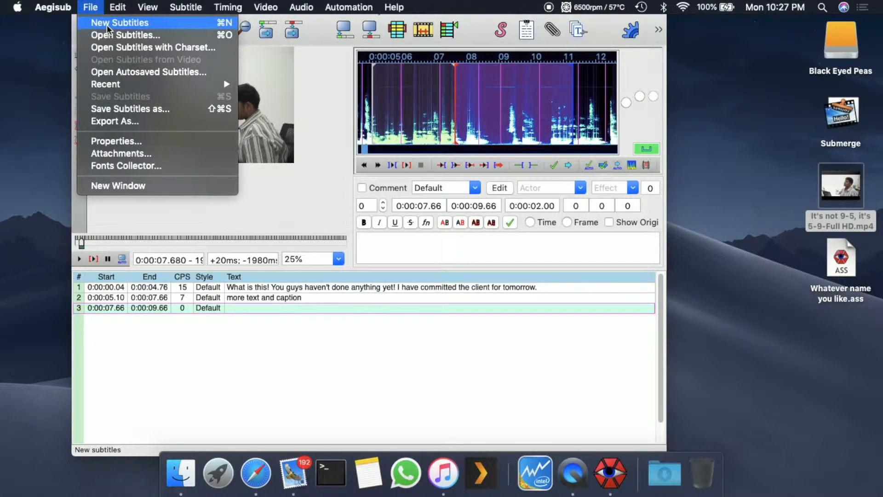
{"action": "left_click", "coordinate": [152, 123]}
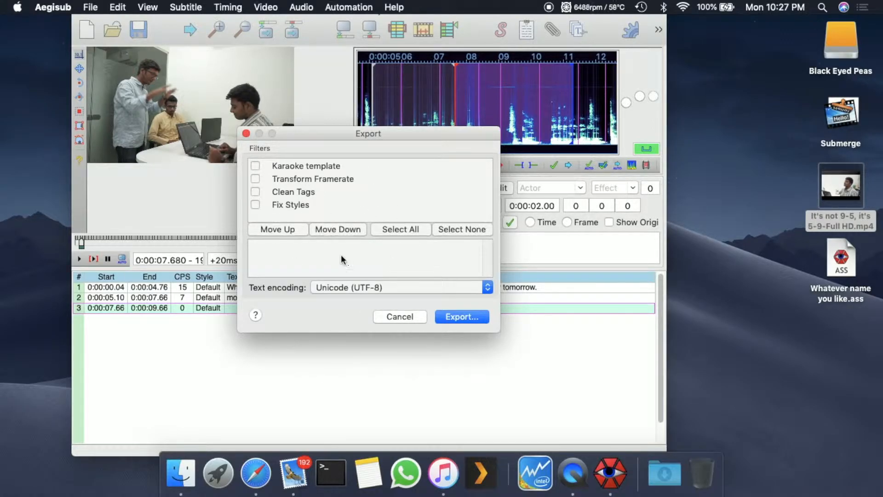
{"action": "left_click", "coordinate": [477, 323]}
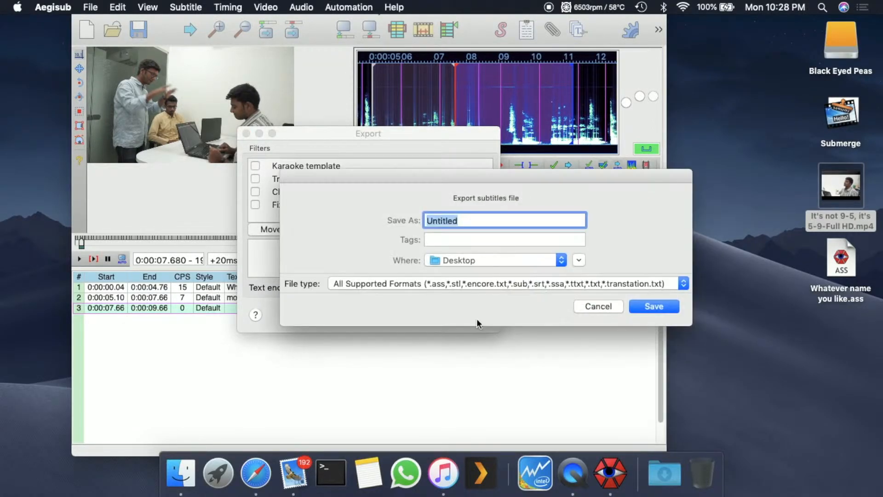
{"action": "type", "text": "Whatever name"}
{"action": "type", "text": "you like"}
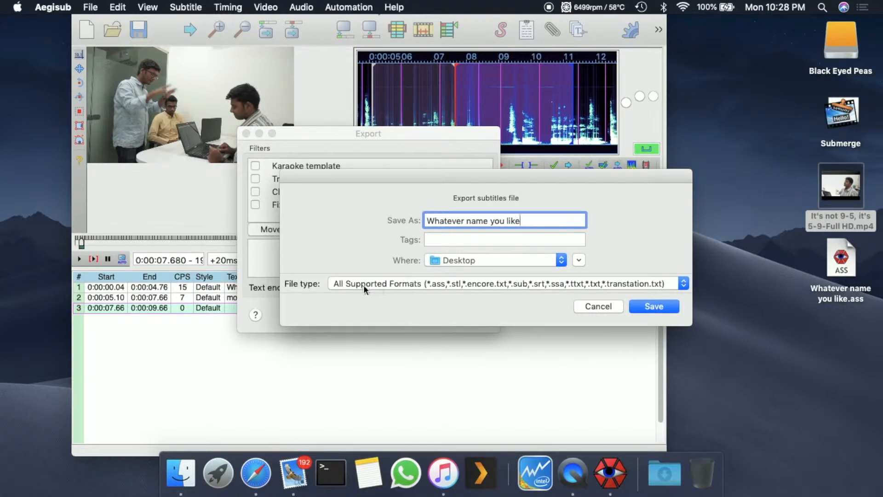
{"action": "left_click", "coordinate": [416, 284]}
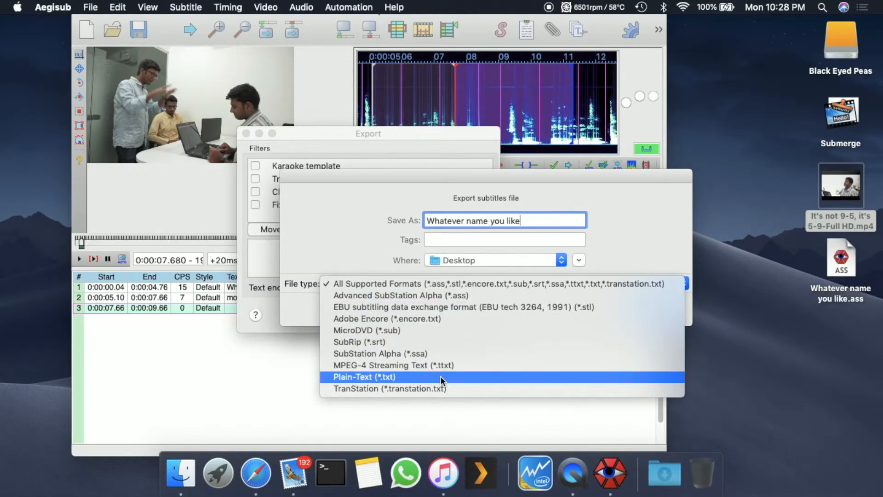
{"action": "left_click", "coordinate": [414, 342]}
{"action": "left_click", "coordinate": [656, 306]}
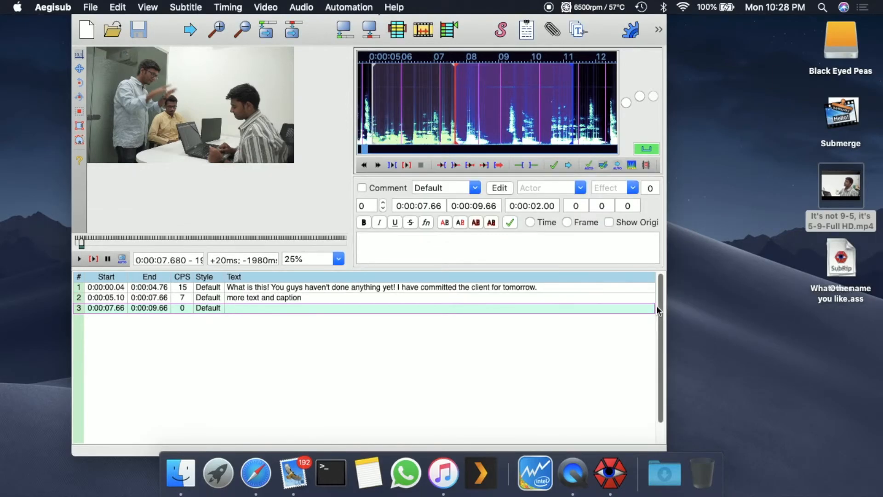
{"action": "left_click", "coordinate": [834, 271]}
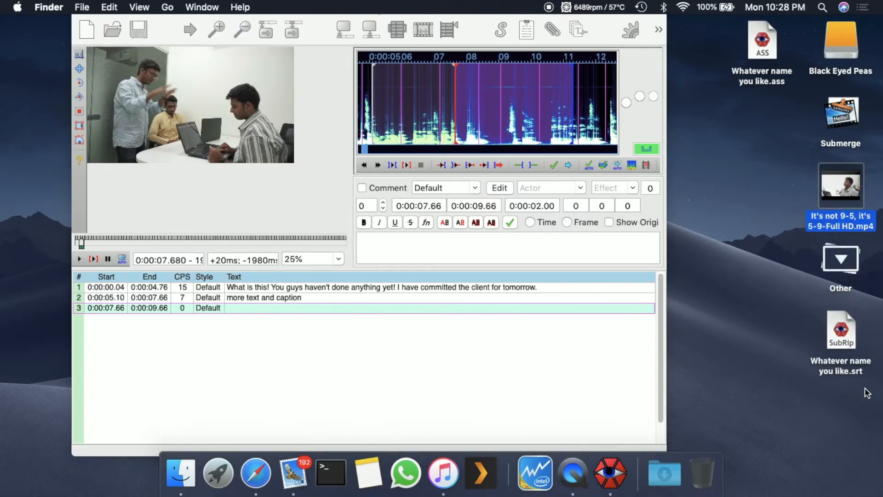